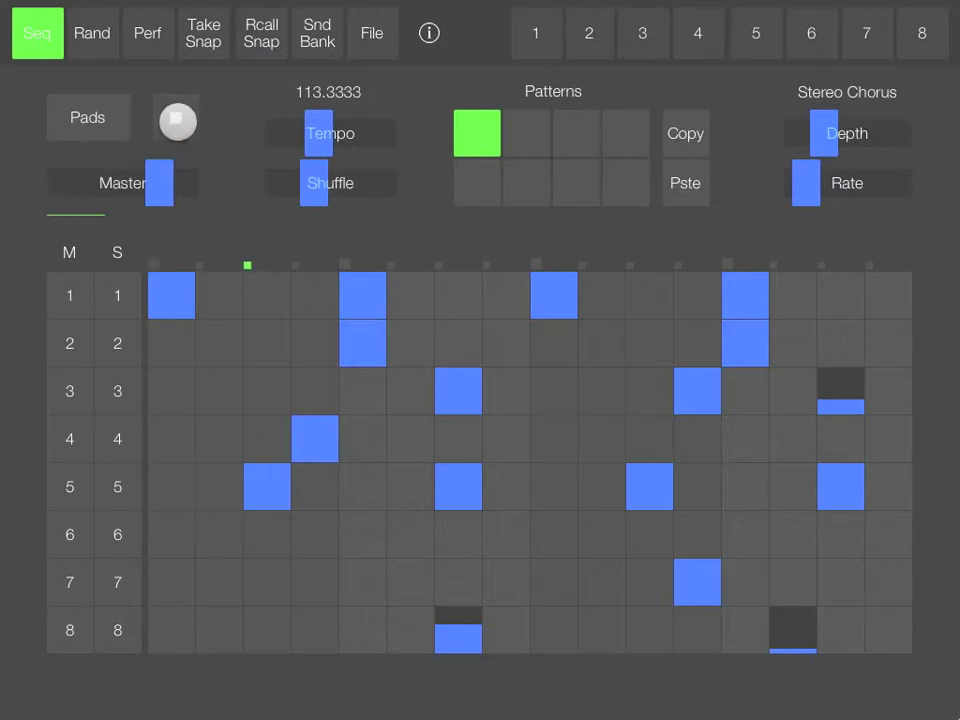
Start the sequencer playing the sparse drum-3-only pattern.
left_click(183, 120)
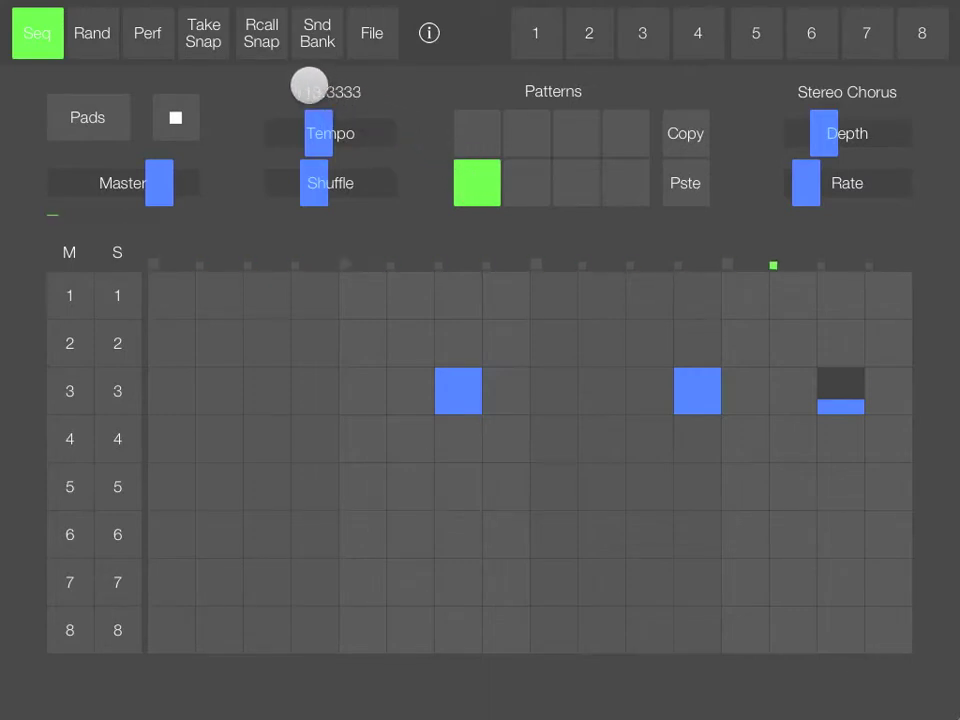
Load the Basic Tone sound onto drum 3 and display its flat amplitude envelope.
left_click(314, 50)
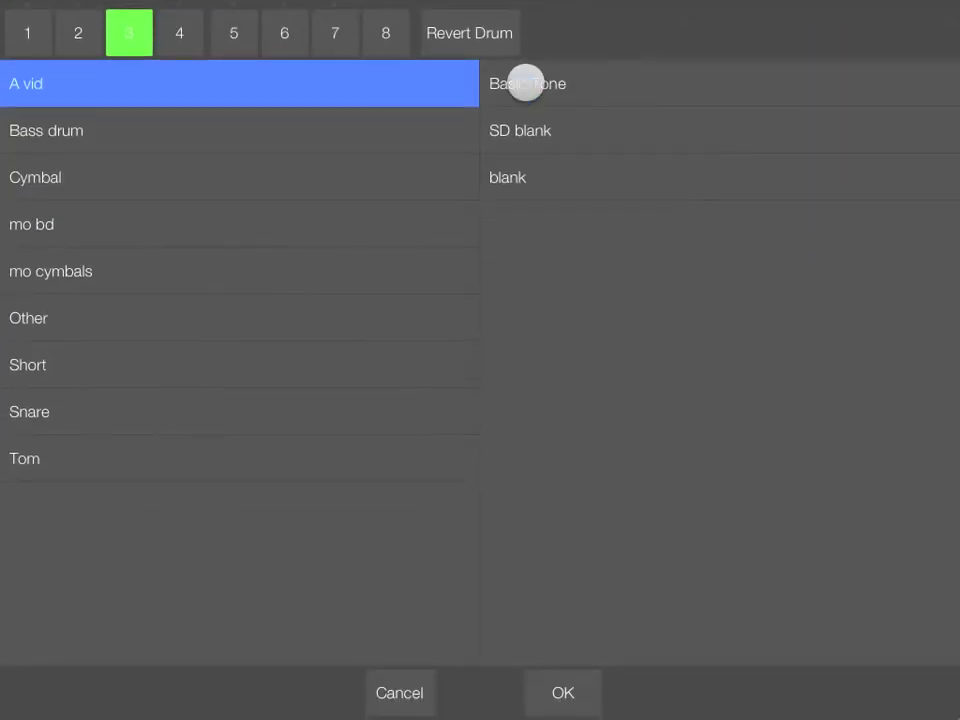
left_click(574, 86)
left_click(578, 684)
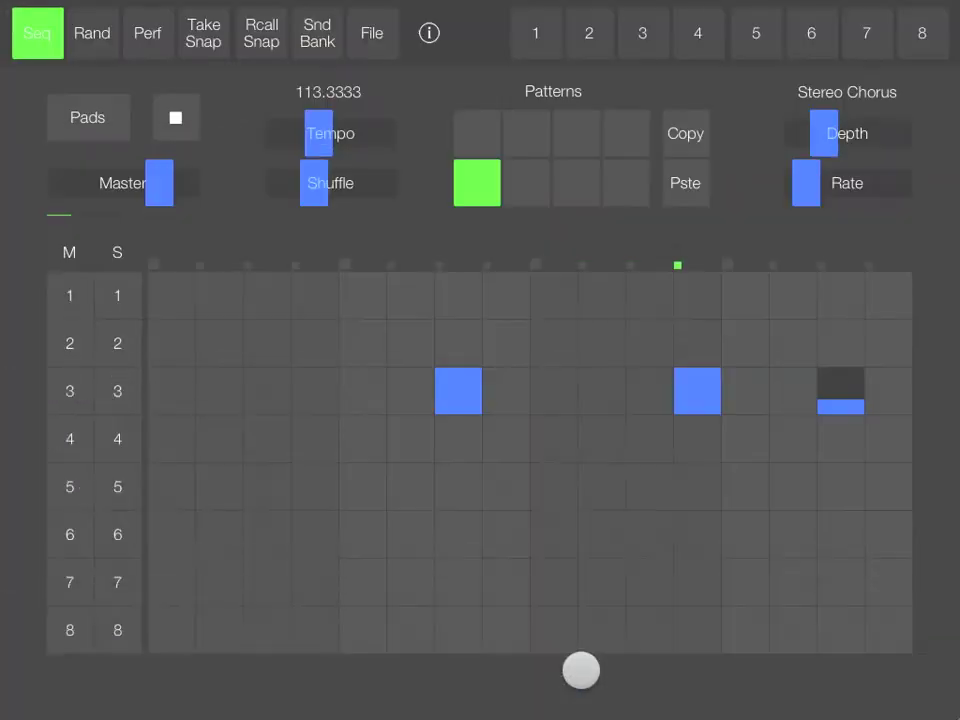
left_click(642, 44)
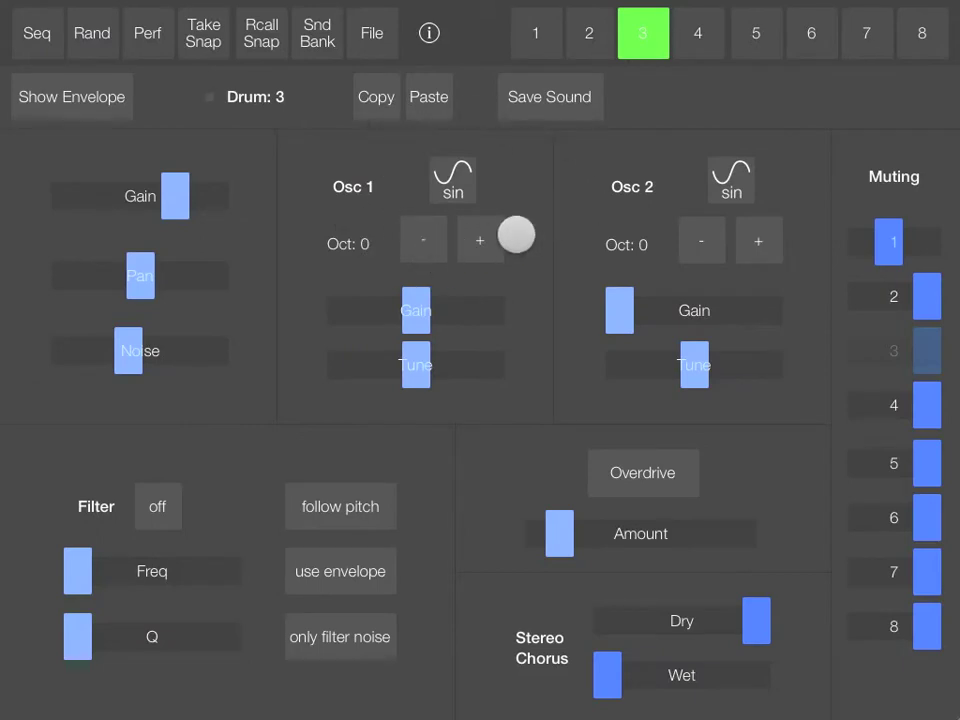
left_click(90, 102)
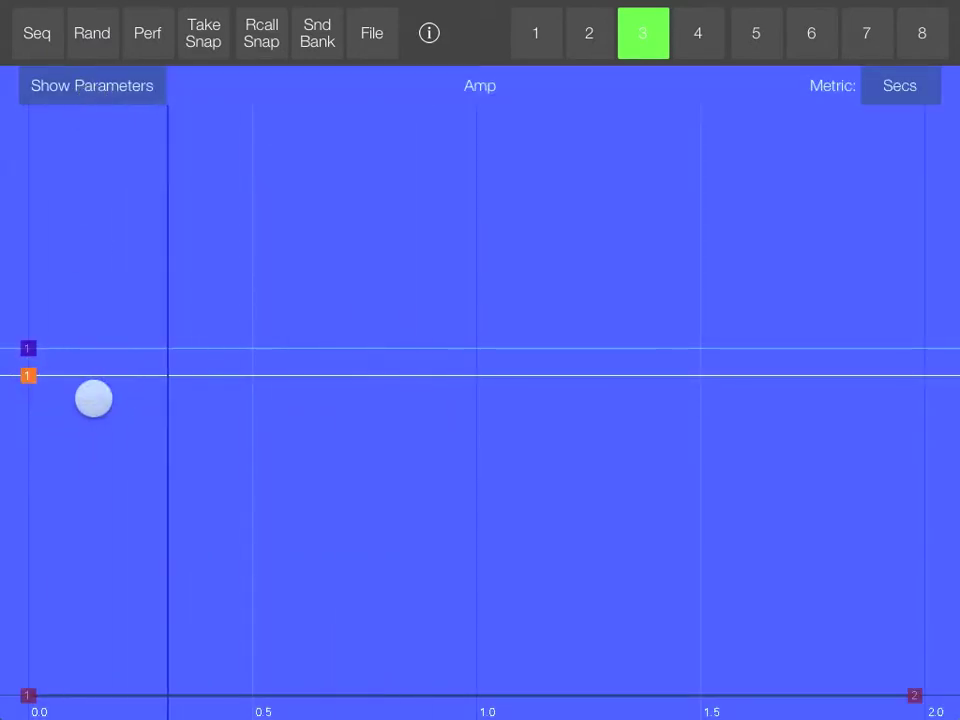
Shape drum 3's amp envelope to an instant peak falling to zero near 0.65 s.
left_click(93, 401)
left_click_drag(93, 401, 249, 561)
mouse_move(45, 388)
left_mouse_down()
mouse_move(28, 375)
mouse_move(13, 225)
left_mouse_up()
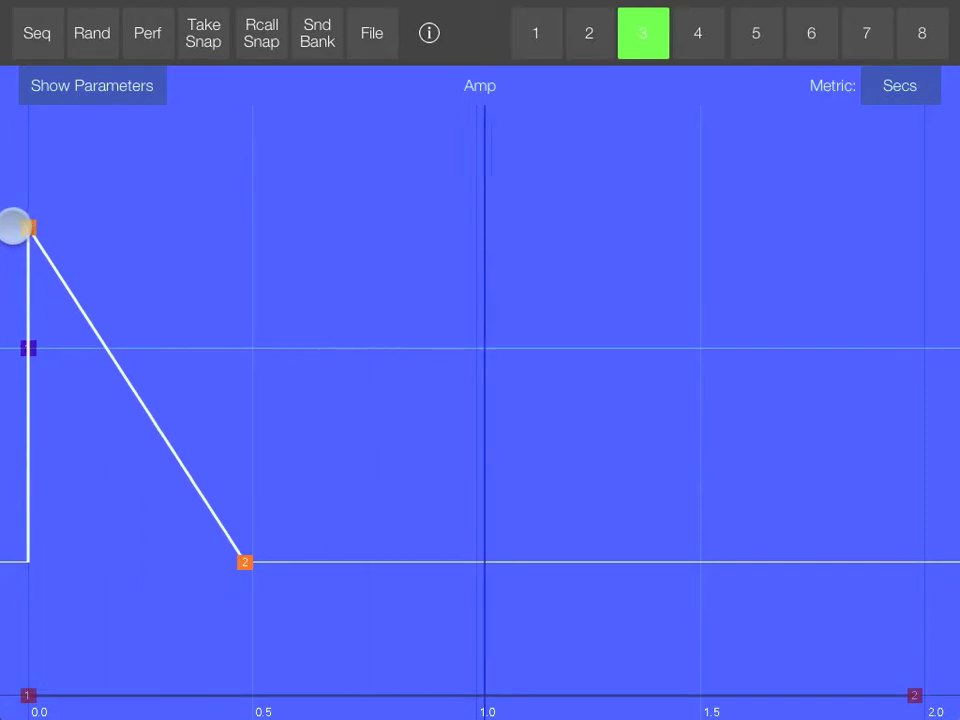
left_click_drag(246, 564, 330, 698)
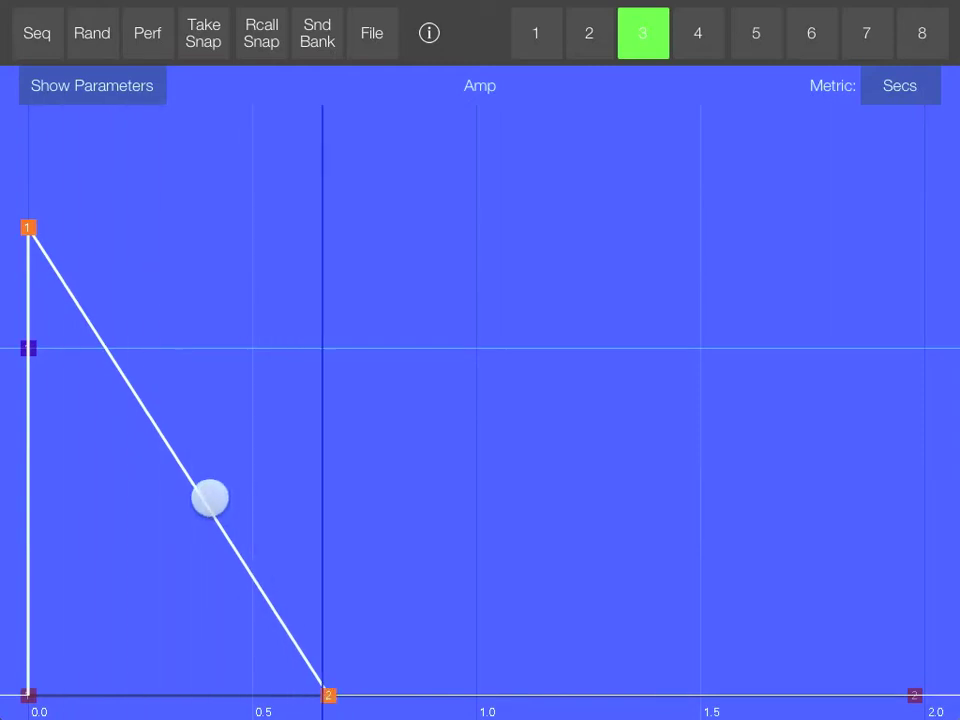
Lower the pitch envelope's level and return to drum 3's sound parameters.
left_click_drag(26, 347, 34, 531)
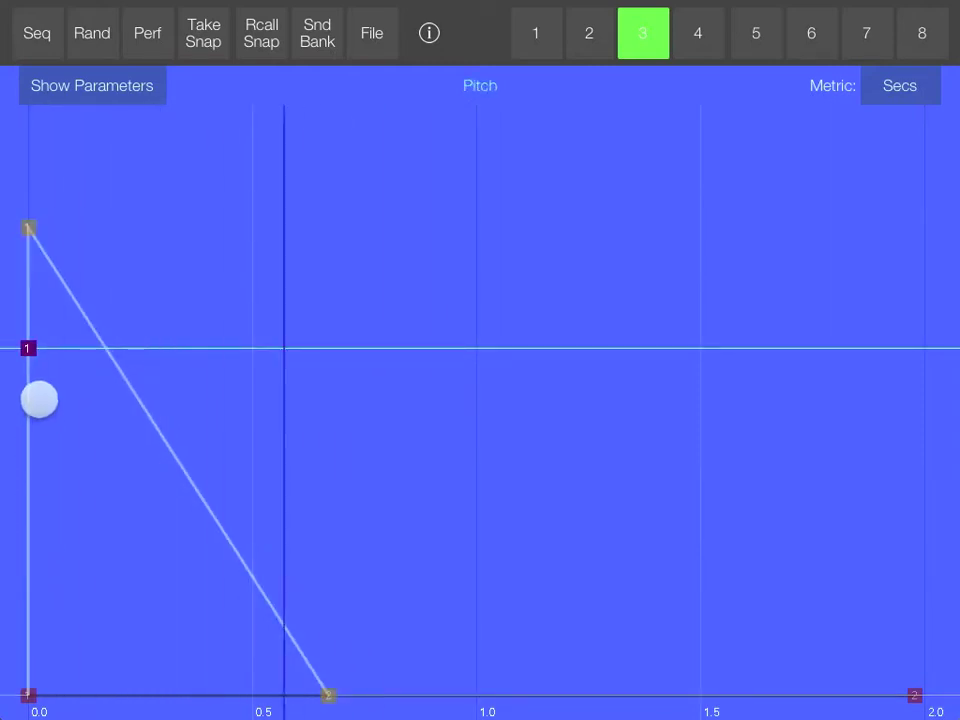
left_click_drag(31, 358, 27, 449)
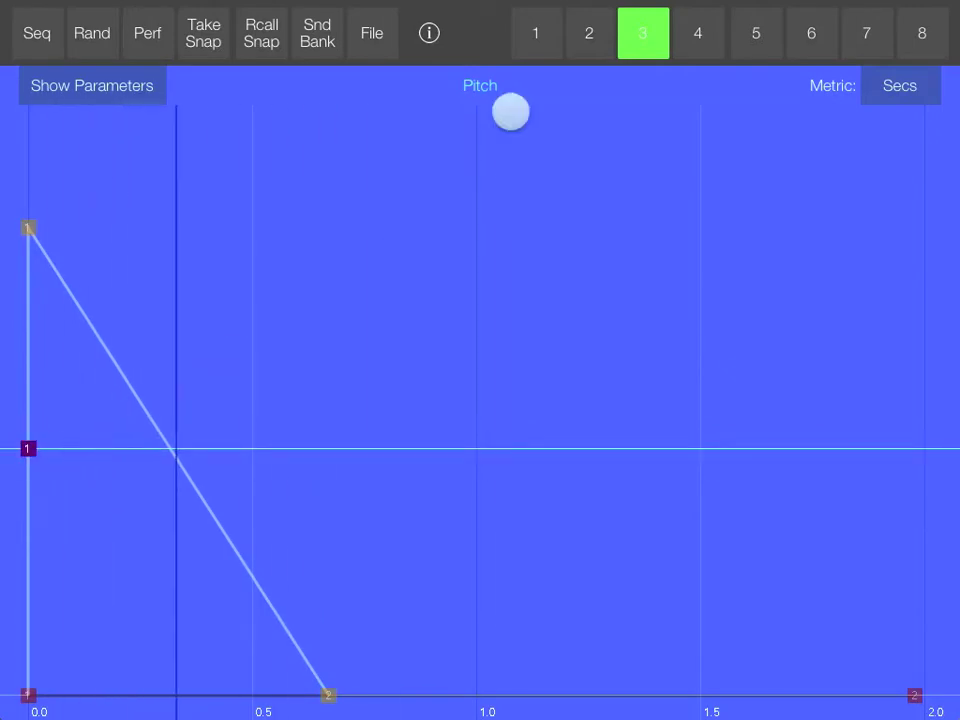
left_click(650, 33)
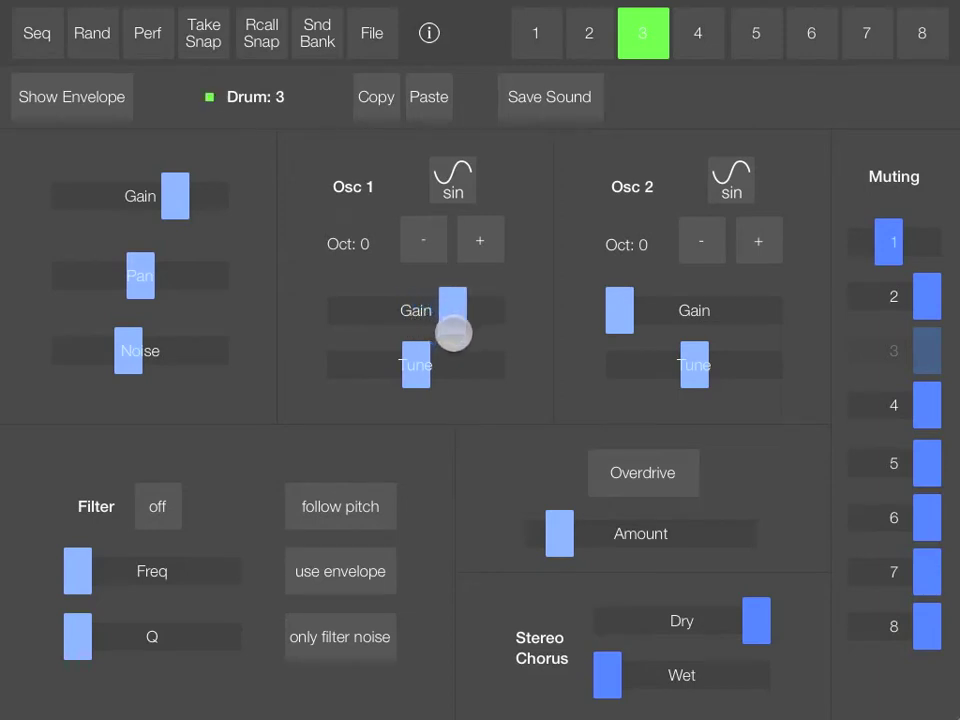
Audition the full pattern, go back to the drum-3-only pattern, and reopen drum 3's amp envelope.
left_click(36, 33)
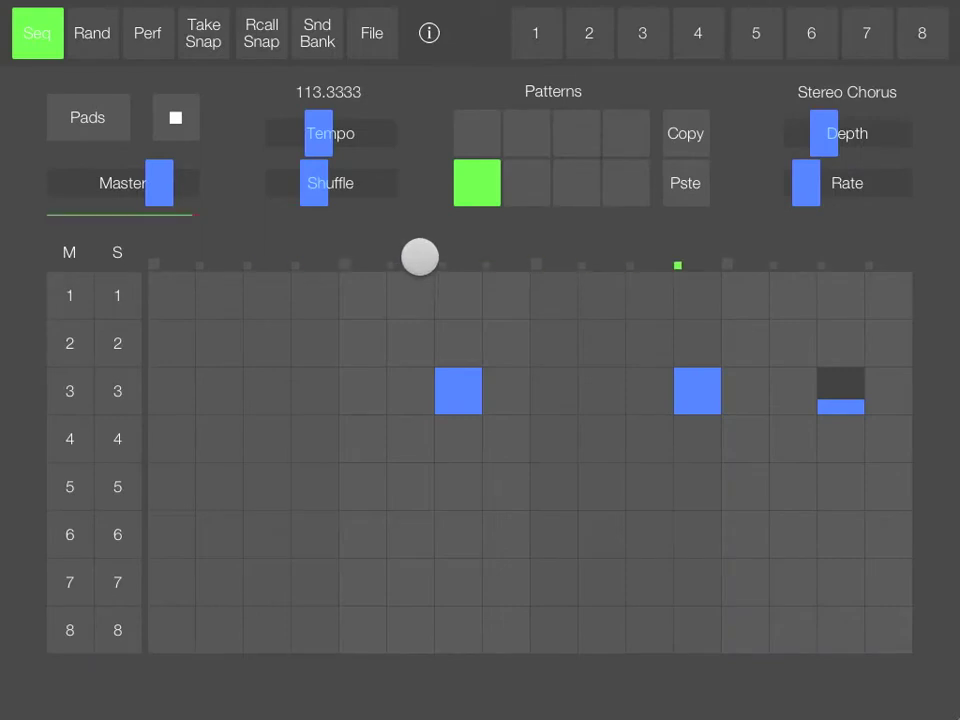
left_click(480, 140)
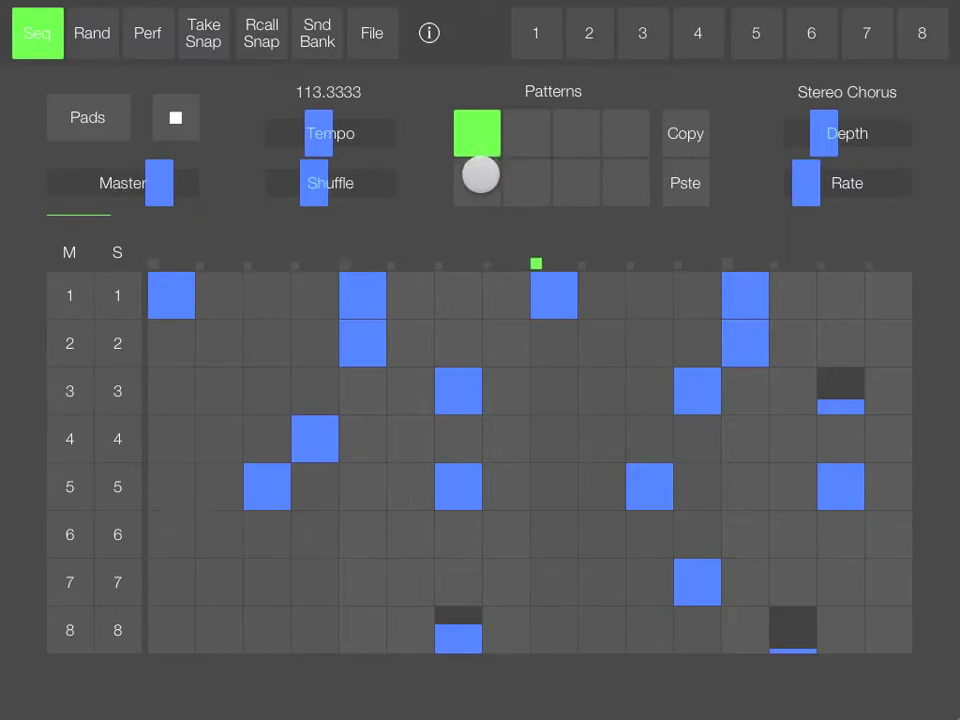
left_click(480, 175)
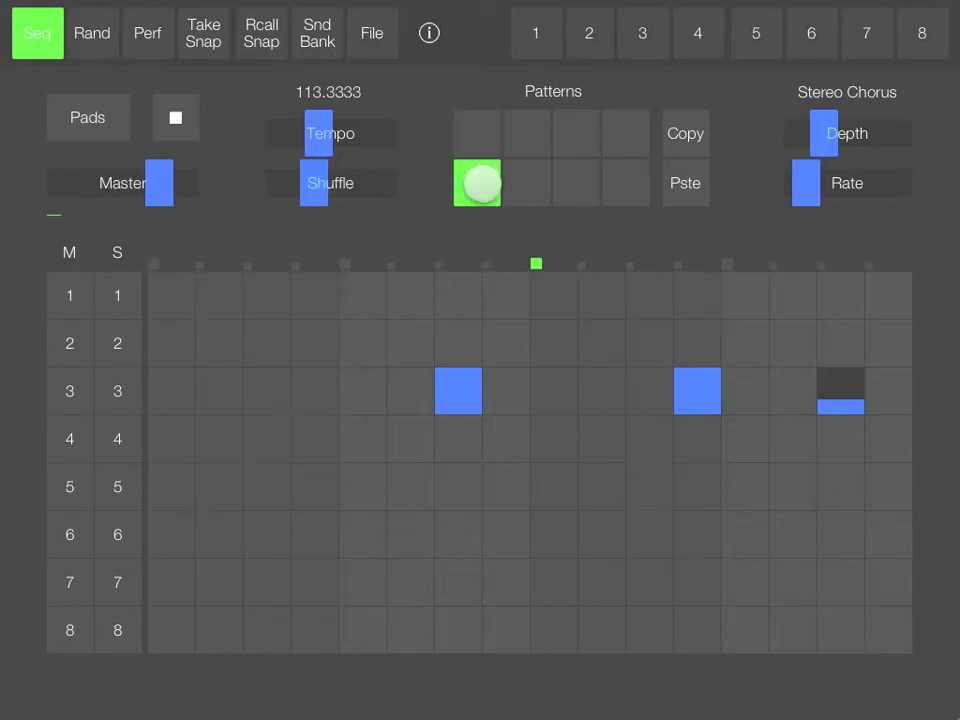
left_click(646, 38)
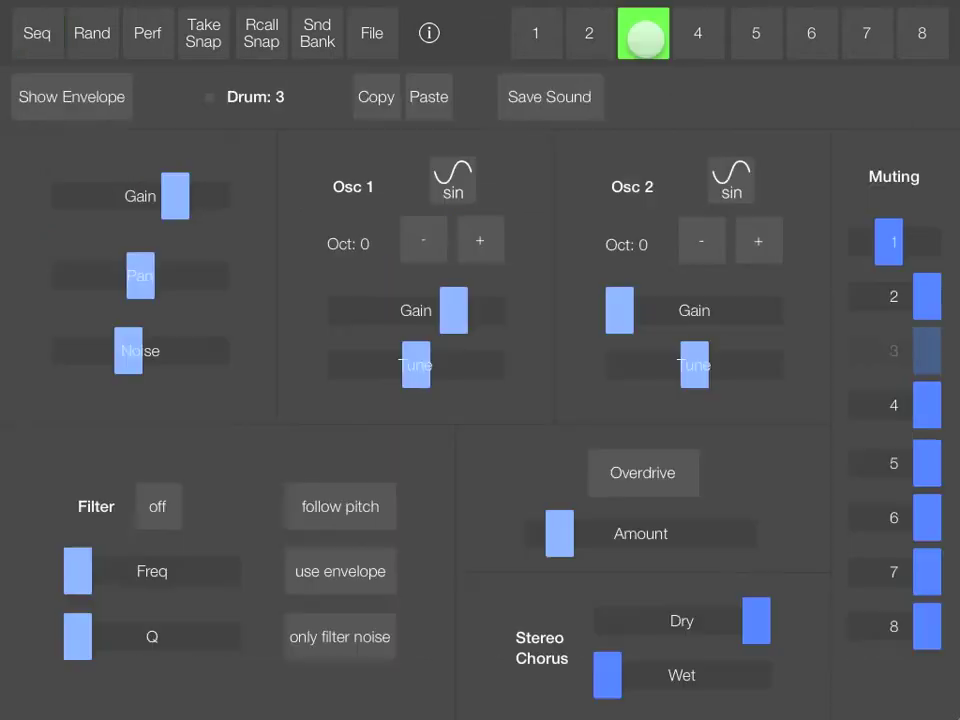
left_click(101, 100)
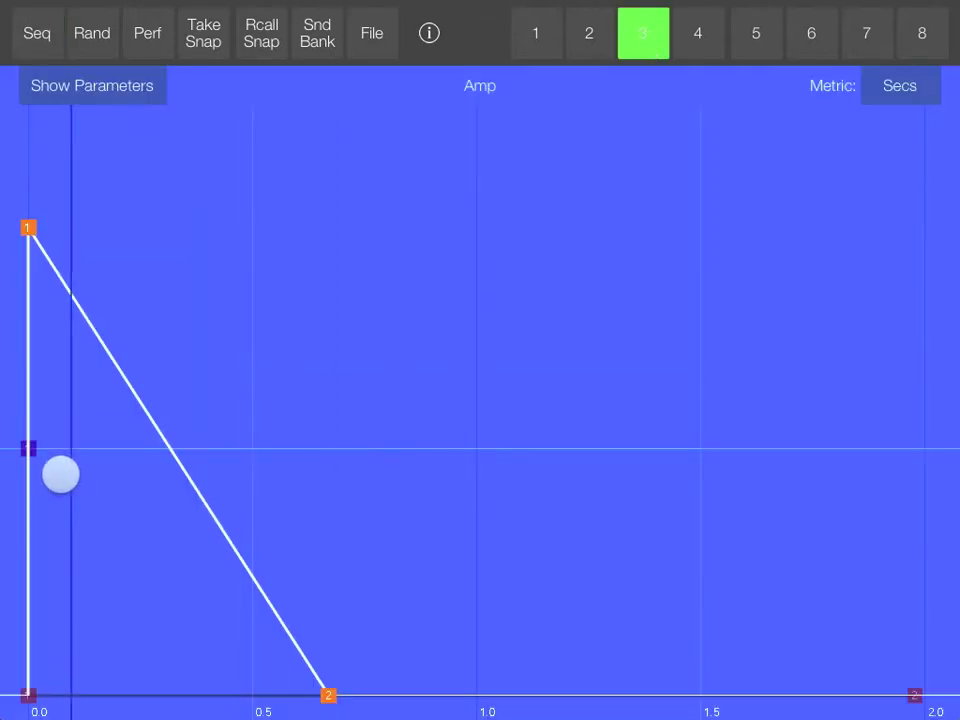
Make drum 3's pitch envelope start slightly higher and glide down to a point near 0.65 s.
left_click(480, 85)
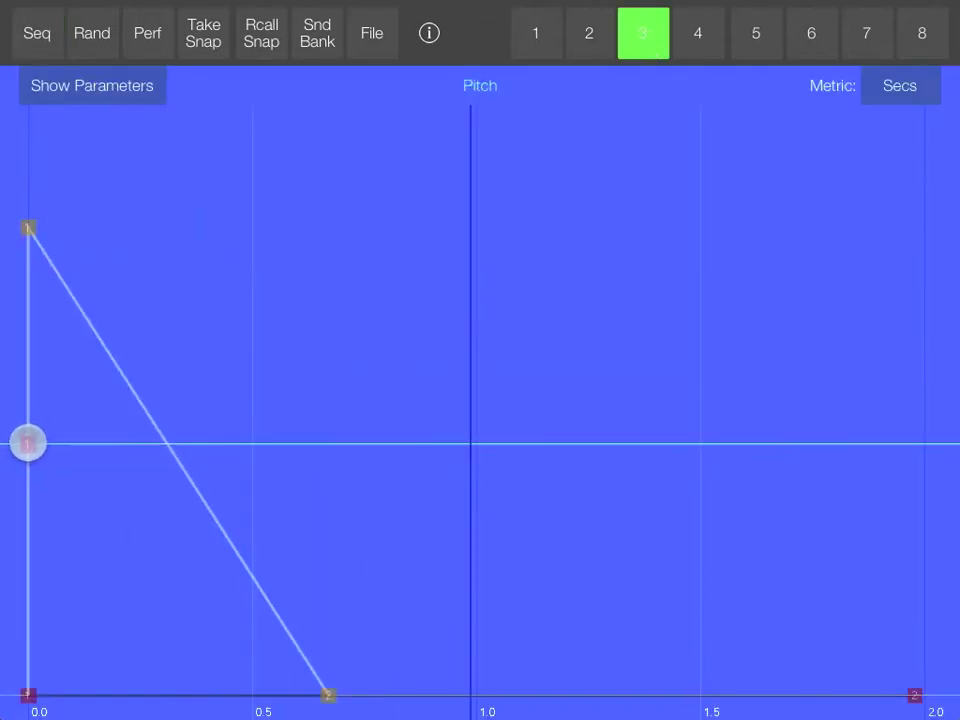
left_click_drag(27, 435, 27, 428)
left_click(106, 489)
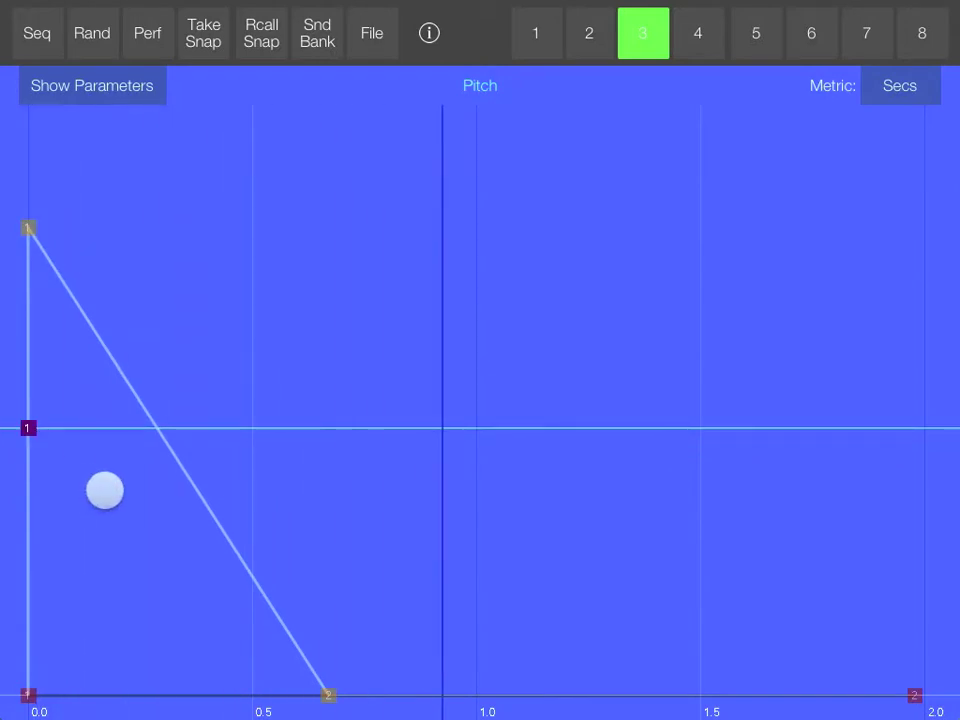
left_click_drag(106, 489, 54, 435)
double_click(126, 486)
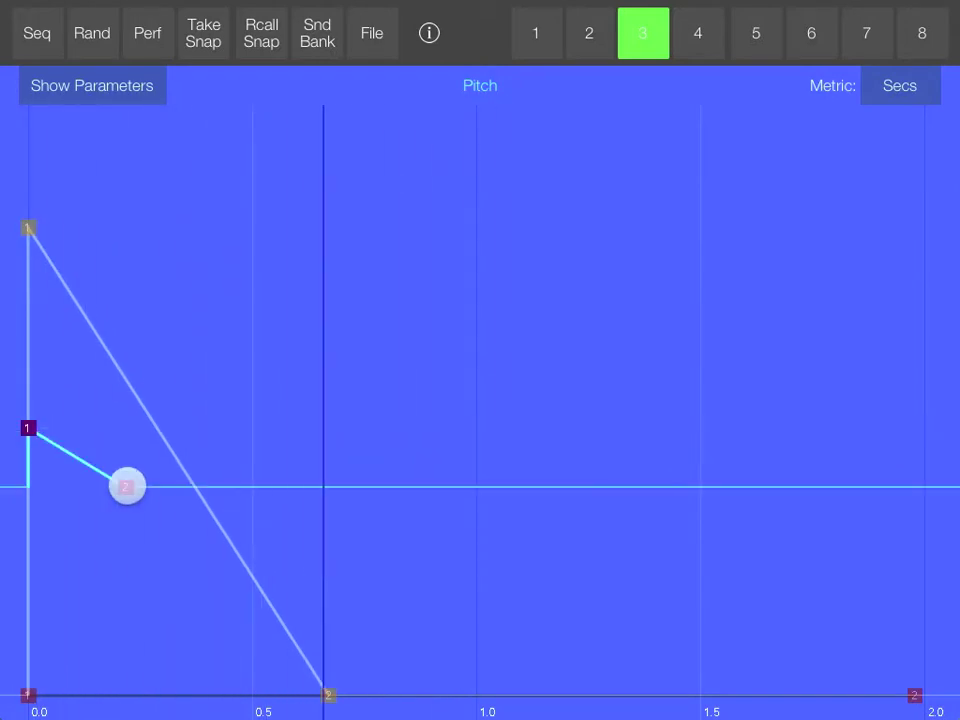
mouse_move(126, 486)
left_mouse_down()
mouse_move(313, 594)
mouse_move(331, 637)
left_mouse_up()
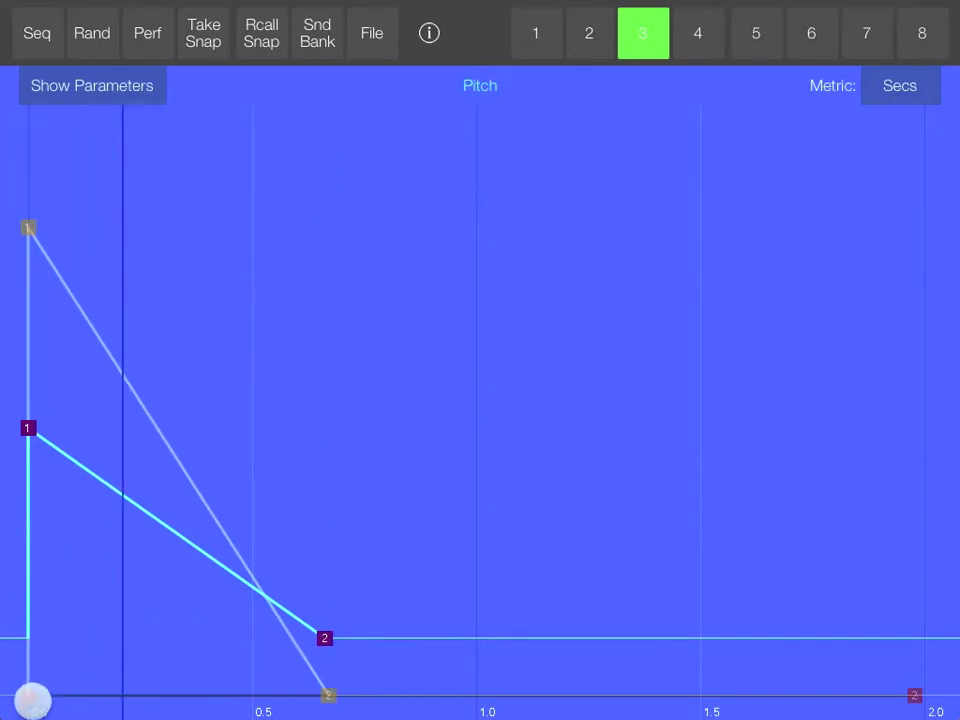
left_click(32, 695)
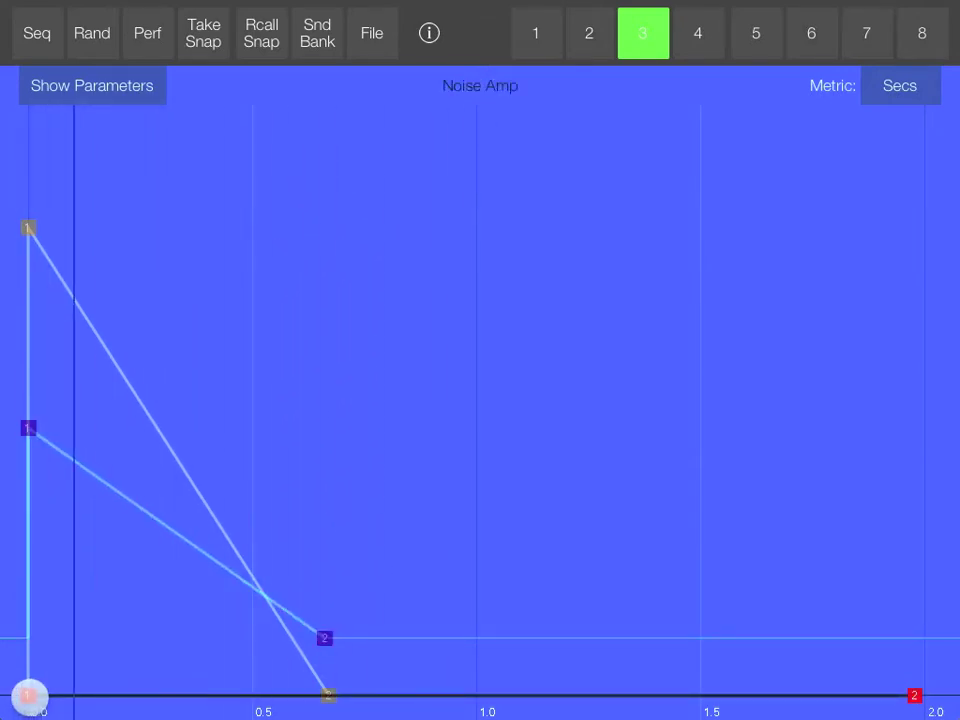
Set drum 3's noise envelope to start high and decay to zero near 0.5 s.
mouse_move(28, 695)
left_mouse_down()
mouse_move(47, 570)
mouse_move(28, 310)
left_mouse_up()
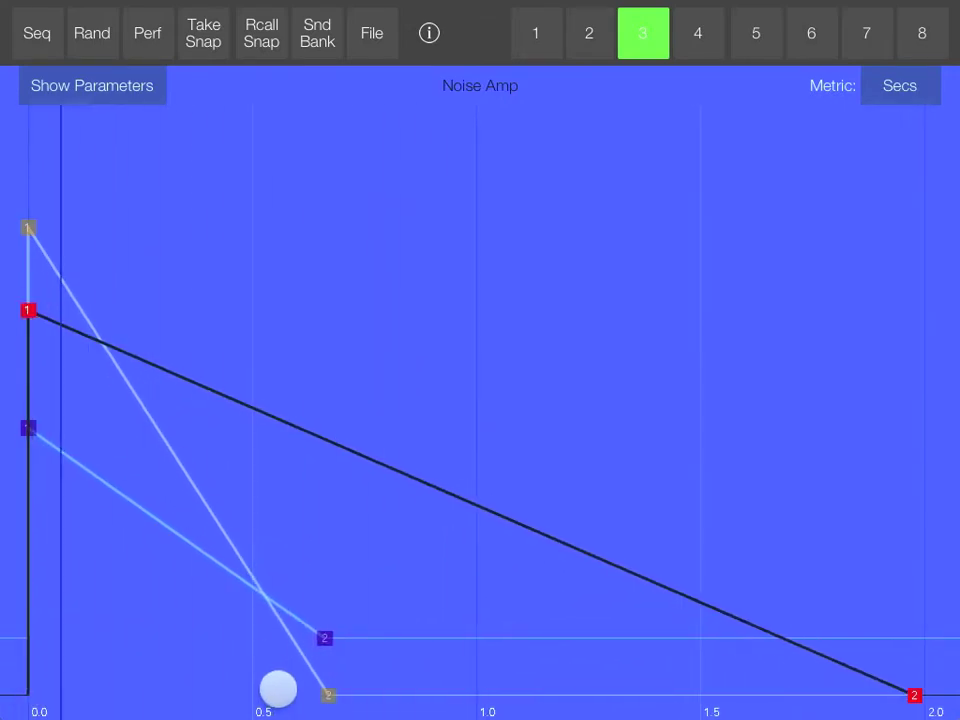
left_click(276, 689)
left_click_drag(278, 690, 269, 698)
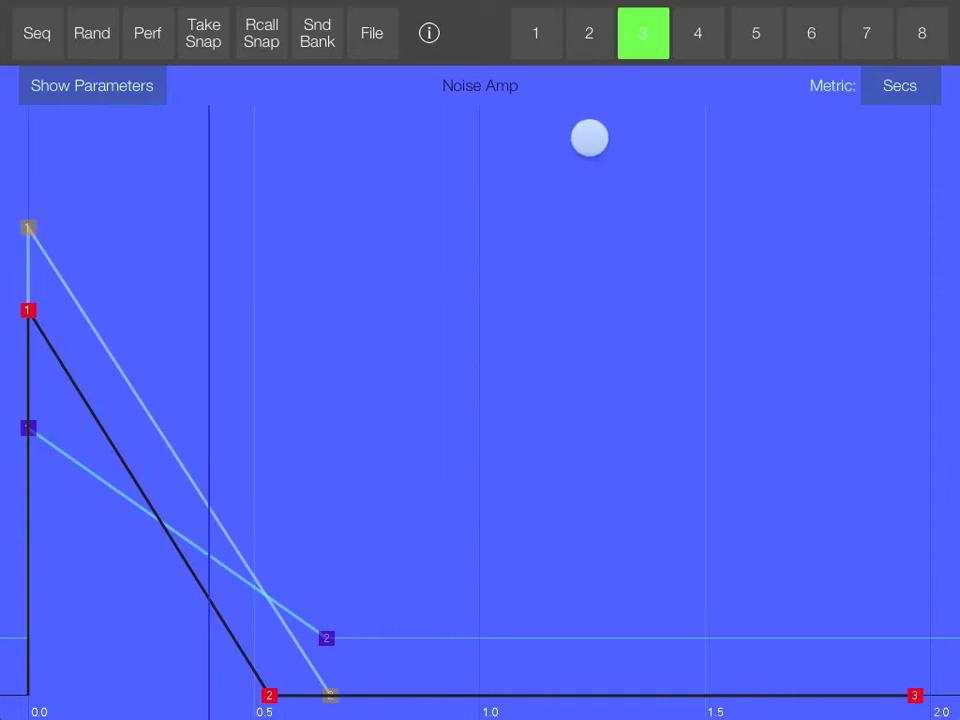
left_click(623, 36)
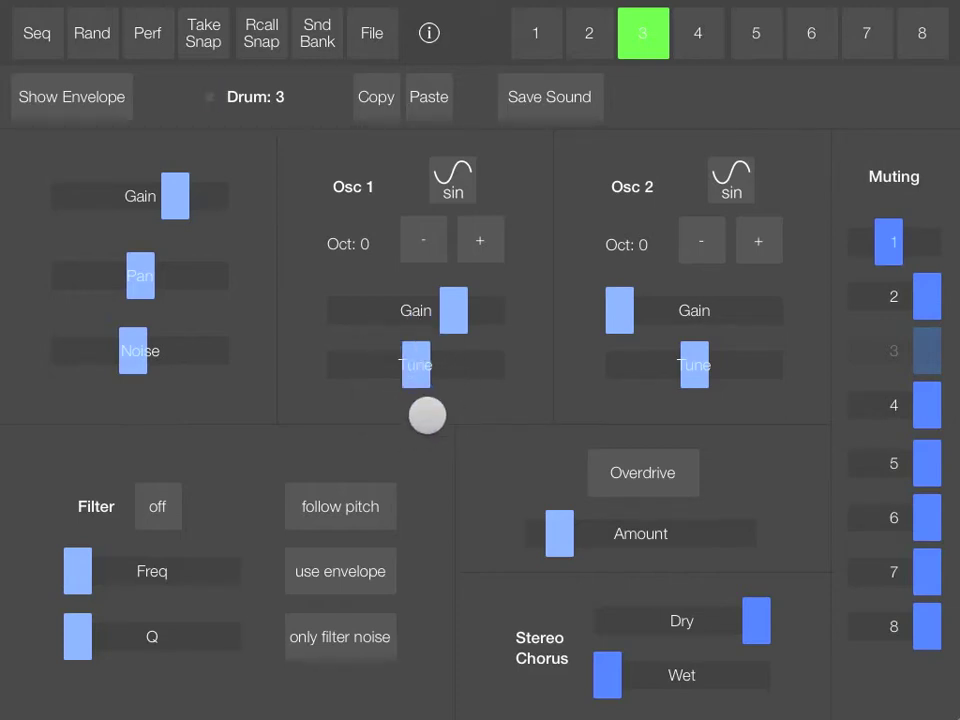
Give drum 3's Osc 1 Tune a velocity range, then go to the sequencer.
mouse_move(420, 374)
left_mouse_down()
mouse_move(328, 377)
mouse_move(396, 388)
mouse_move(431, 378)
left_mouse_up()
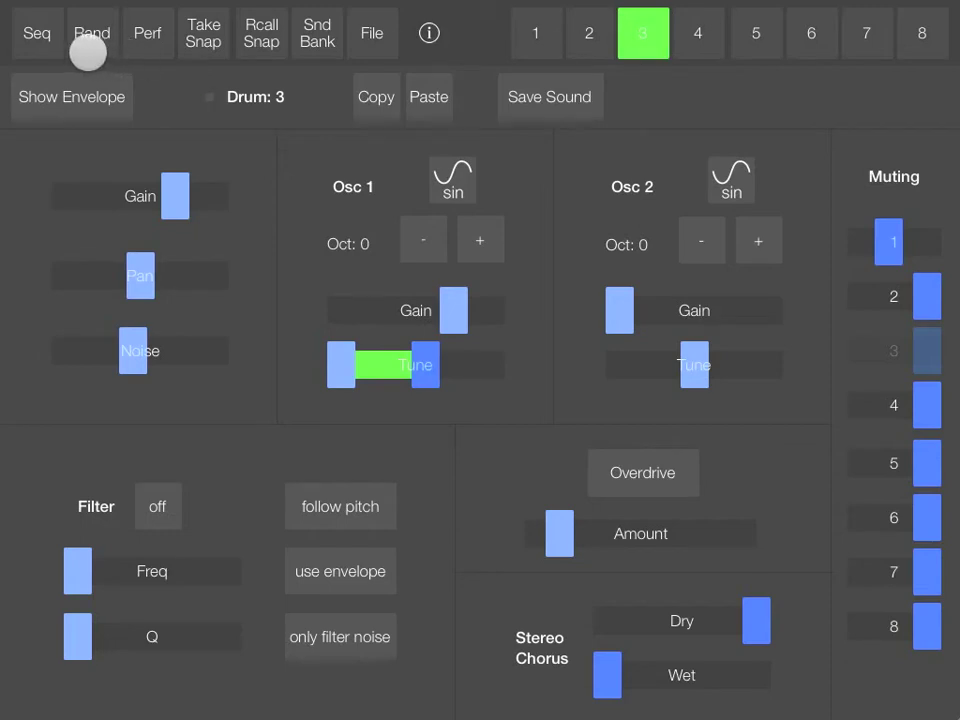
left_click(34, 32)
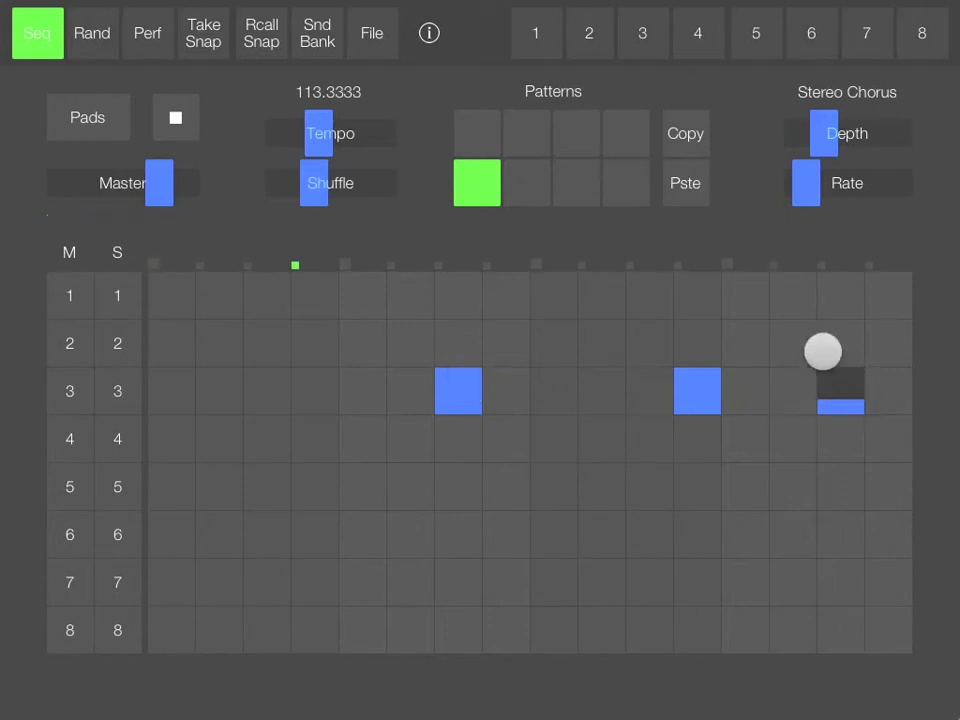
Reopen drum 3's sound parameters from the sequencer.
left_click(645, 48)
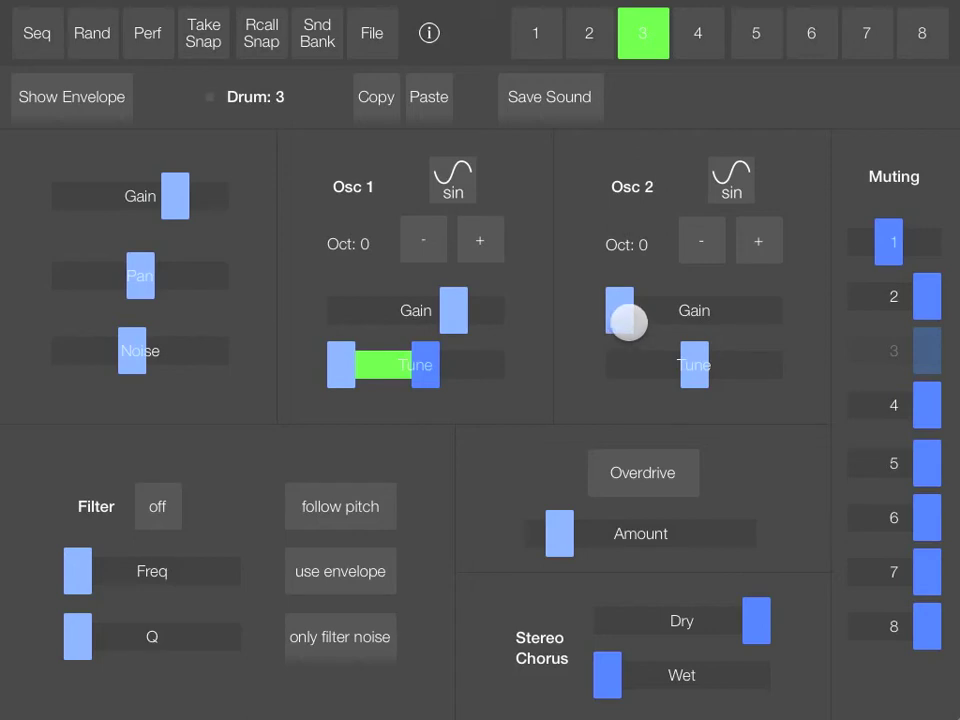
Raise drum 3's Osc 2 by one octave and turn up its gain.
left_click(767, 245)
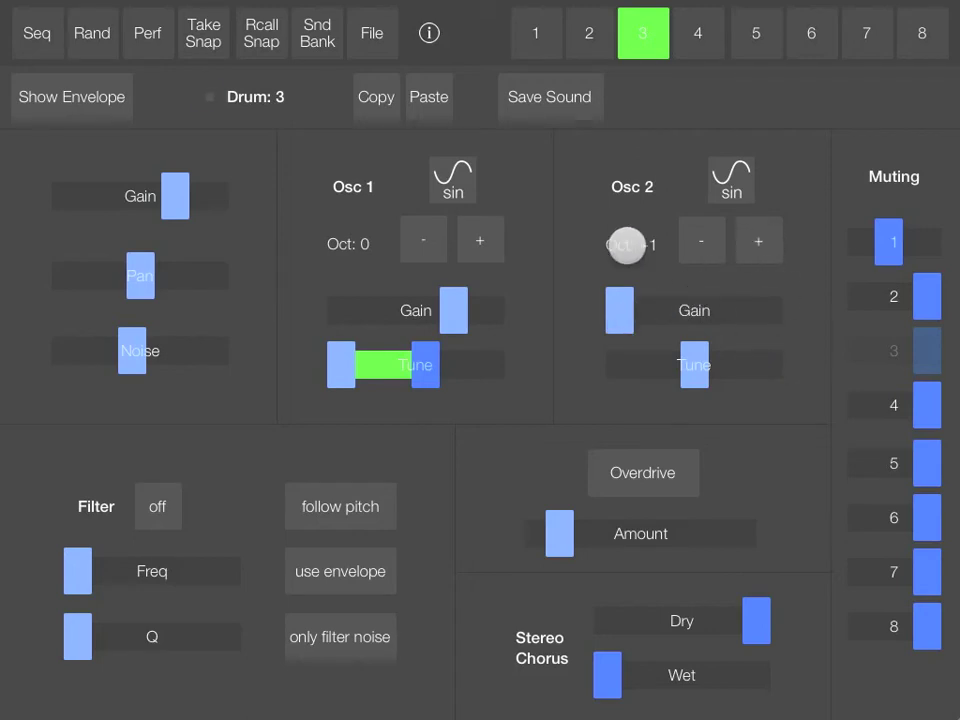
mouse_move(630, 320)
left_mouse_down()
mouse_move(700, 332)
mouse_move(721, 381)
mouse_move(746, 375)
left_mouse_up()
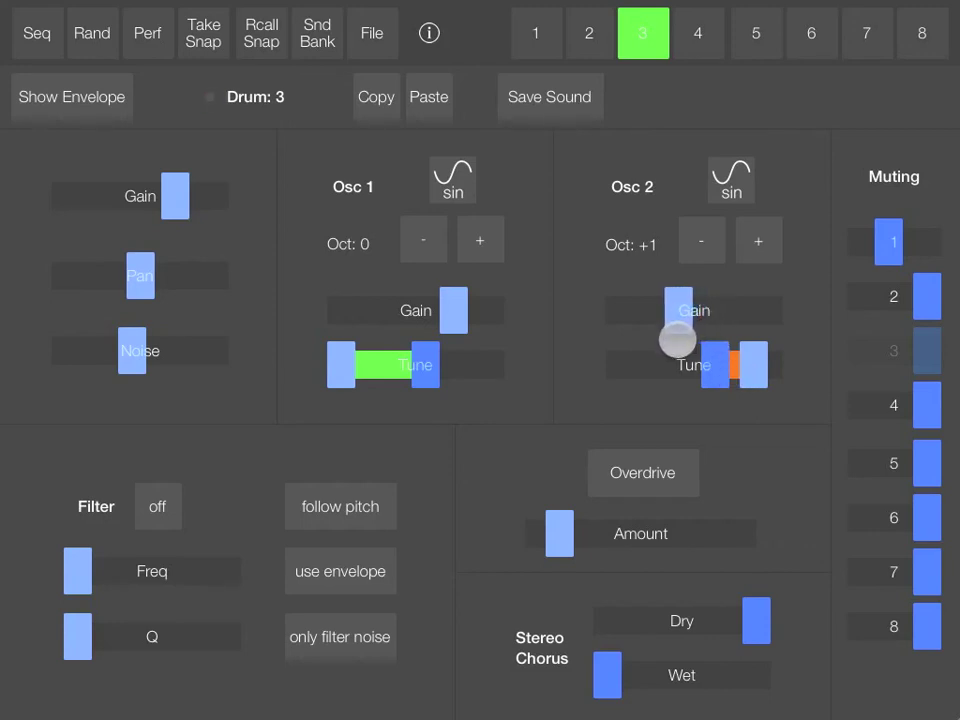
Play the top-left full-beat pattern, then return to editing drum 3.
left_click(30, 33)
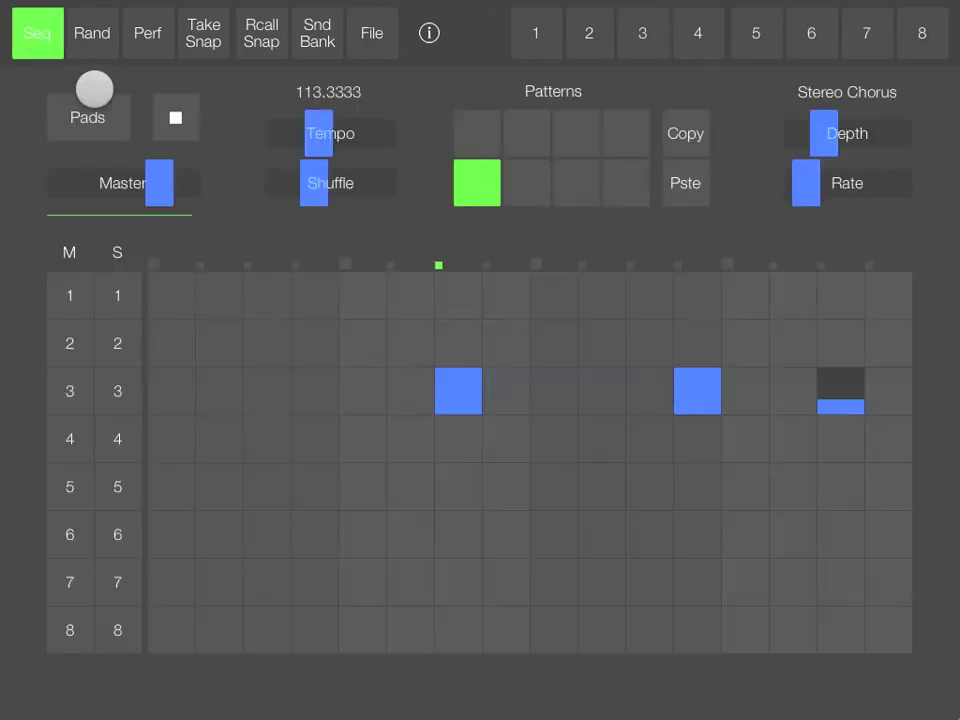
left_click(485, 134)
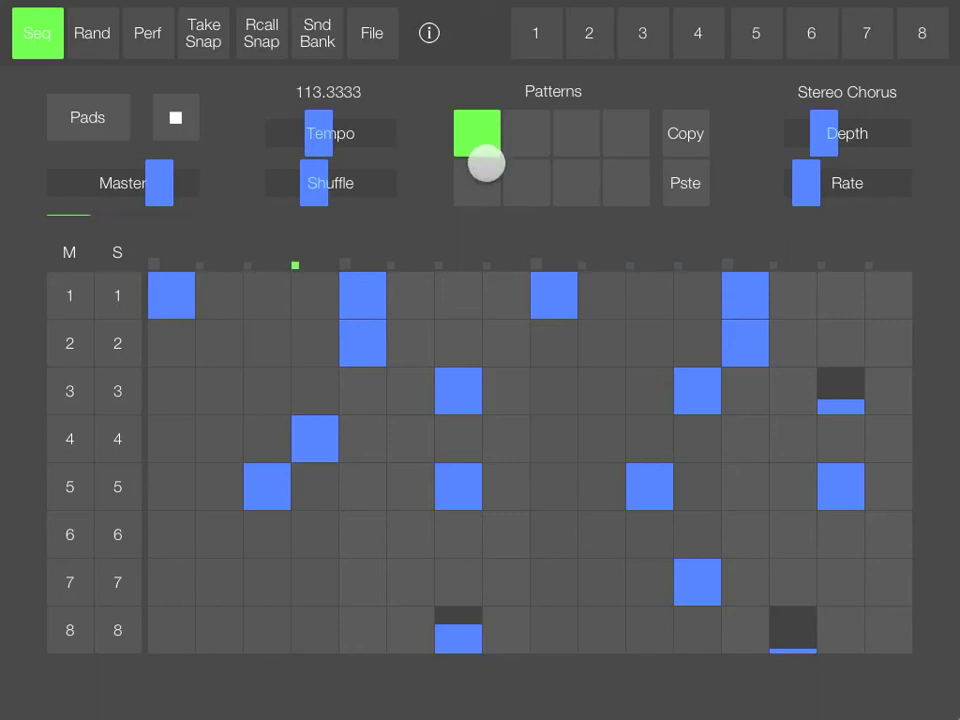
left_click(641, 35)
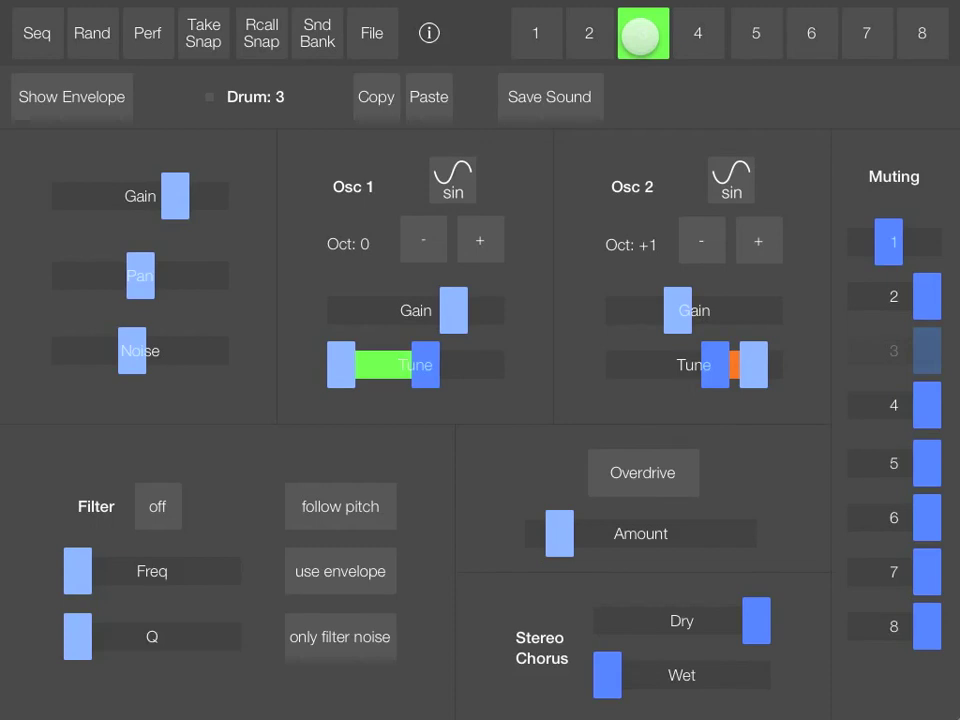
Reshape drum 3's pitch envelope from a downward sweep into a slight upward rise.
left_click(68, 103)
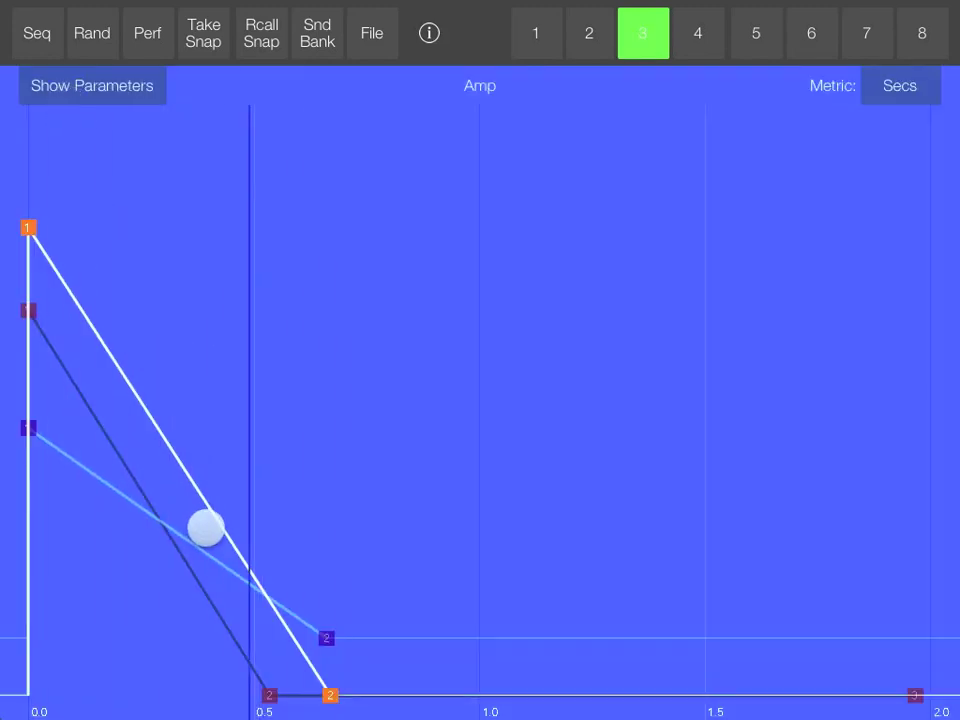
left_click_drag(26, 428, 24, 465)
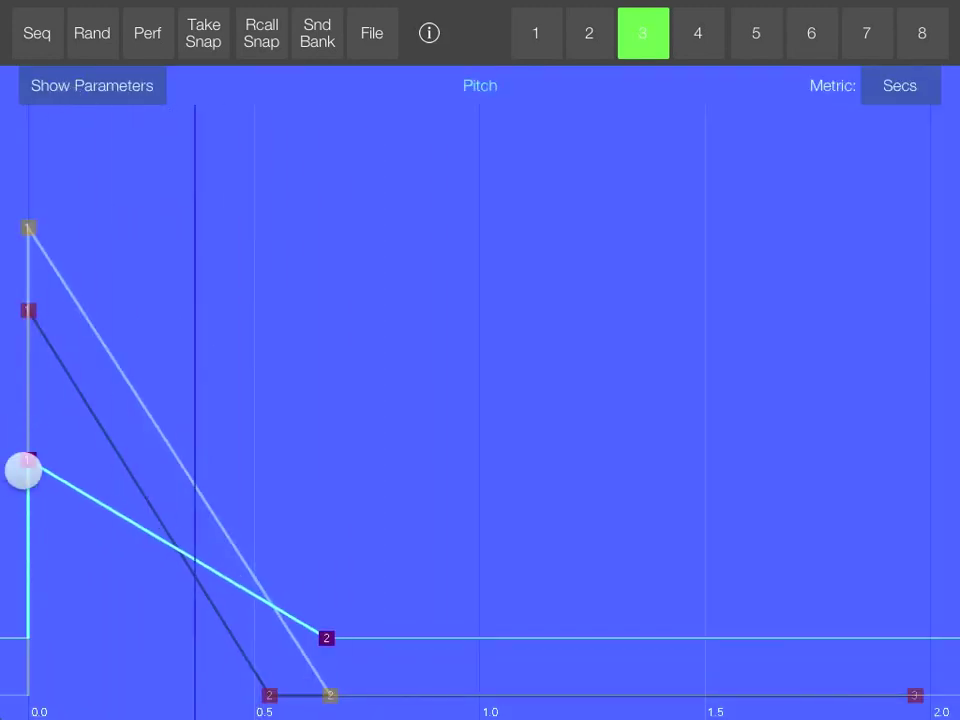
left_click_drag(323, 630, 318, 422)
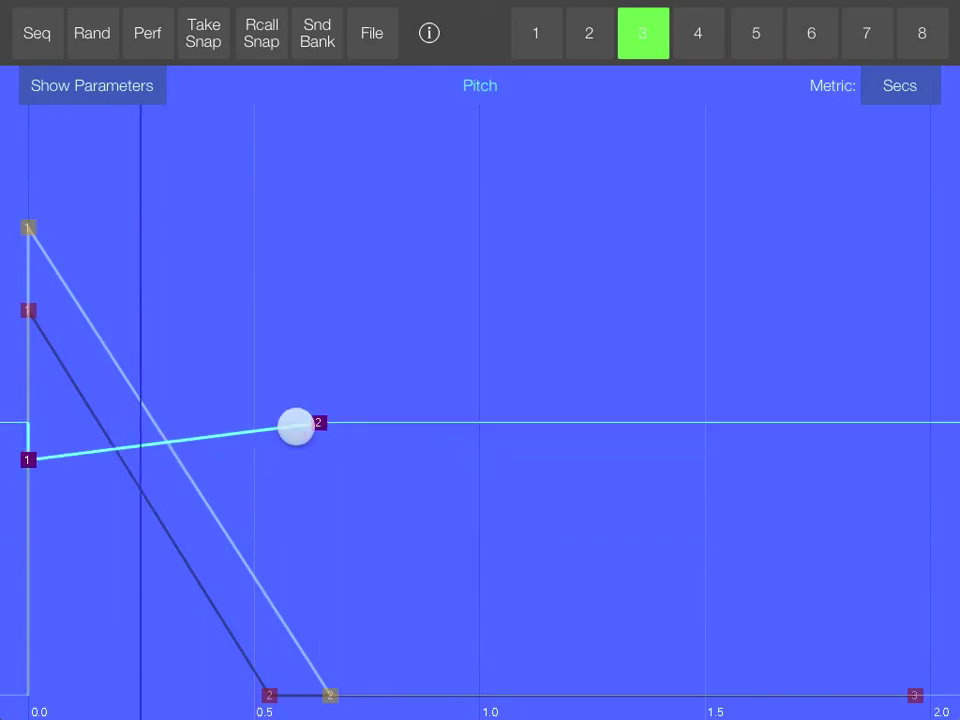
left_click_drag(29, 460, 24, 478)
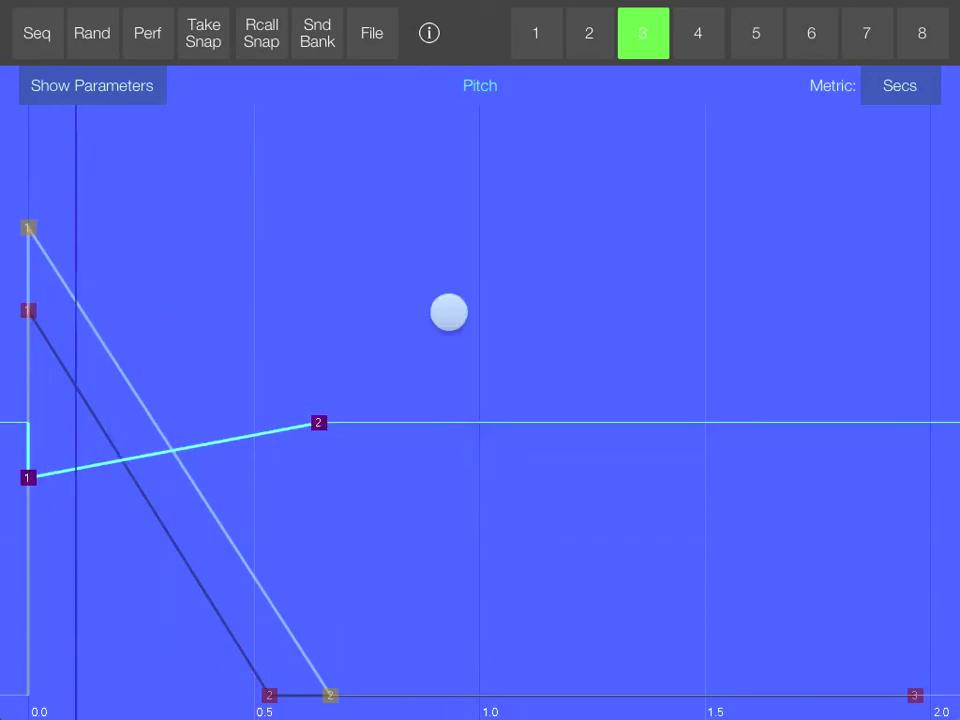
Set both of drum 3's oscillators to triangle waves and return to the sequencer.
left_click(626, 34)
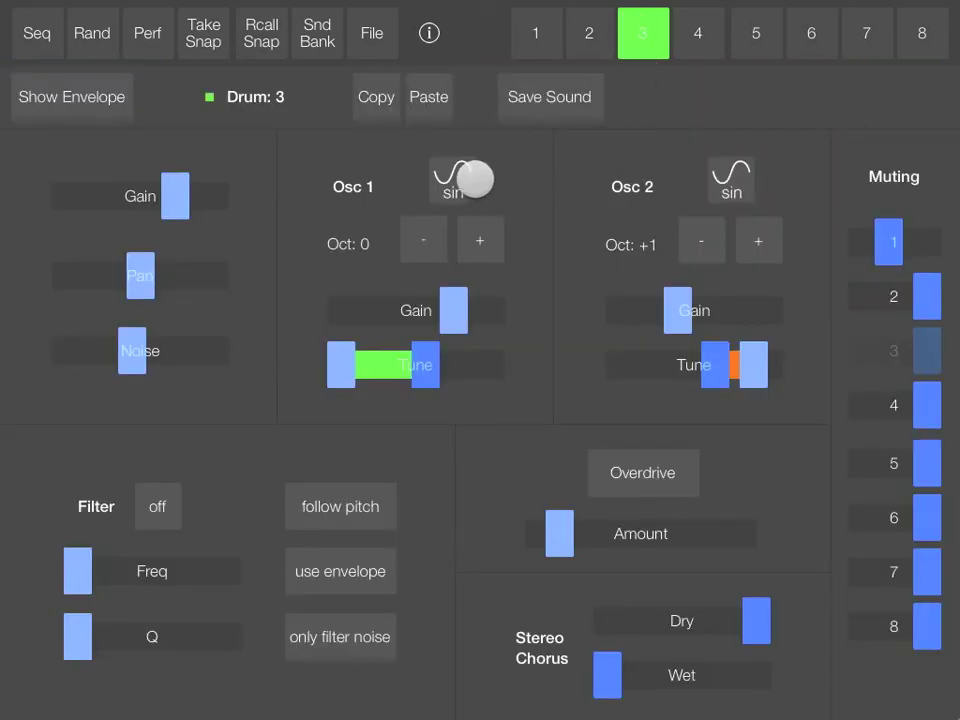
left_click(453, 178)
left_click(733, 182)
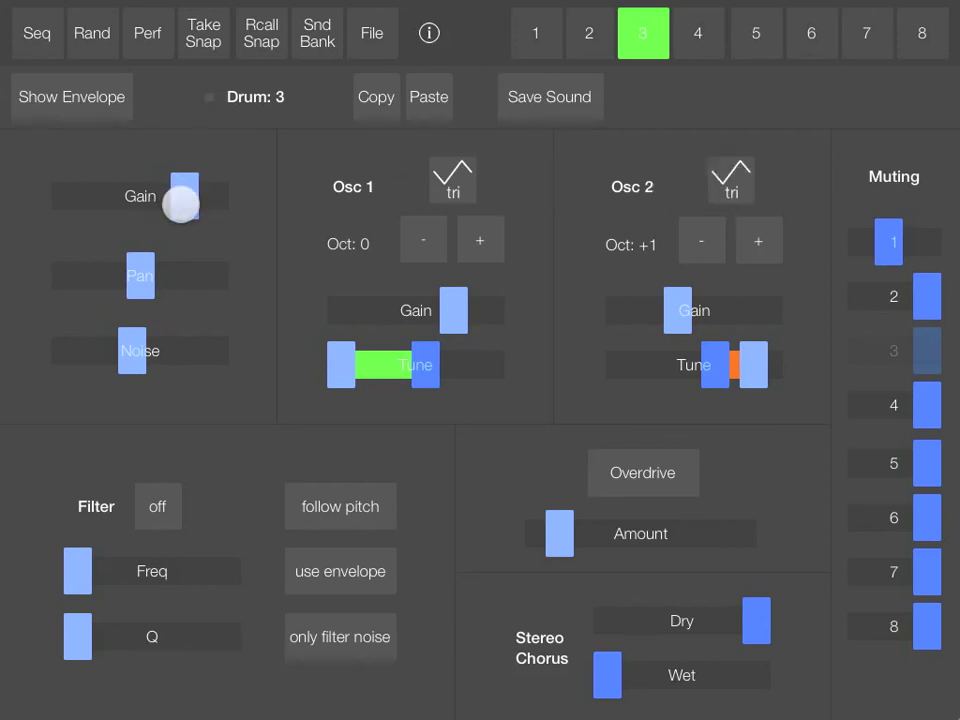
left_click(34, 34)
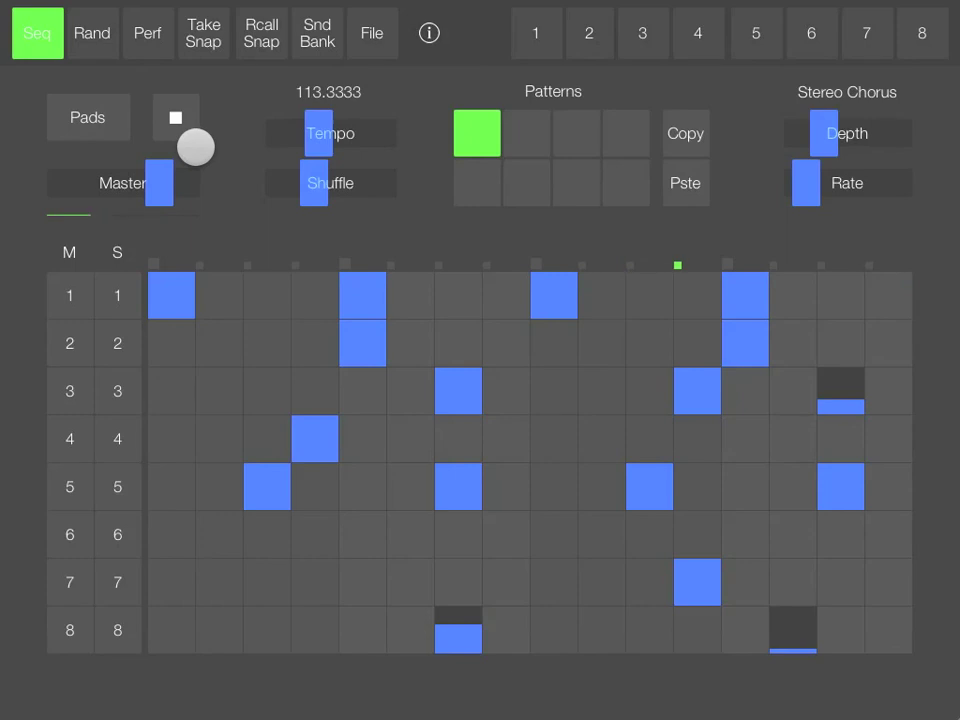
Halt the playing beat using the stop control beside Pads.
left_click(177, 118)
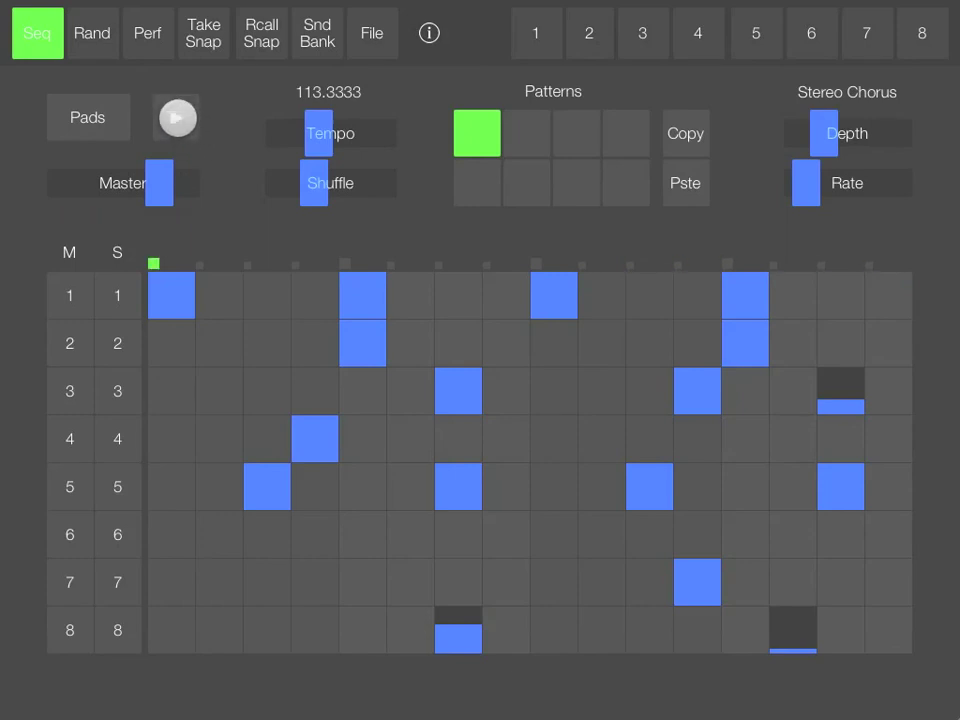